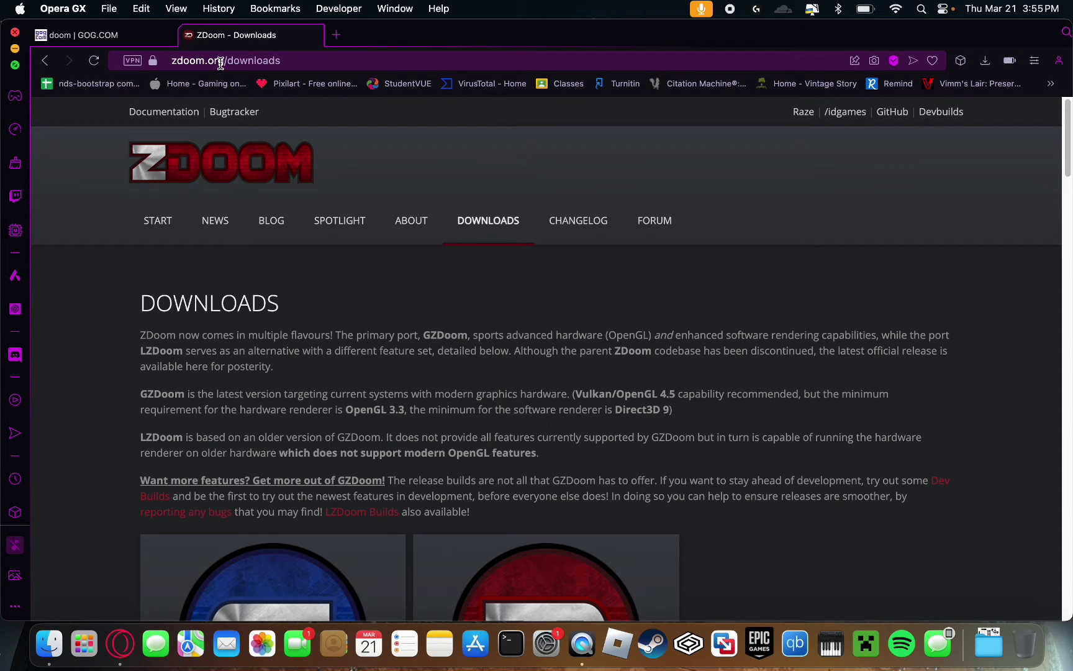
Download the Macintosh (Intel & M1) build of GZDoom v4.11.3 from the ZDoom downloads page.
left_click(276, 168)
left_click(489, 219)
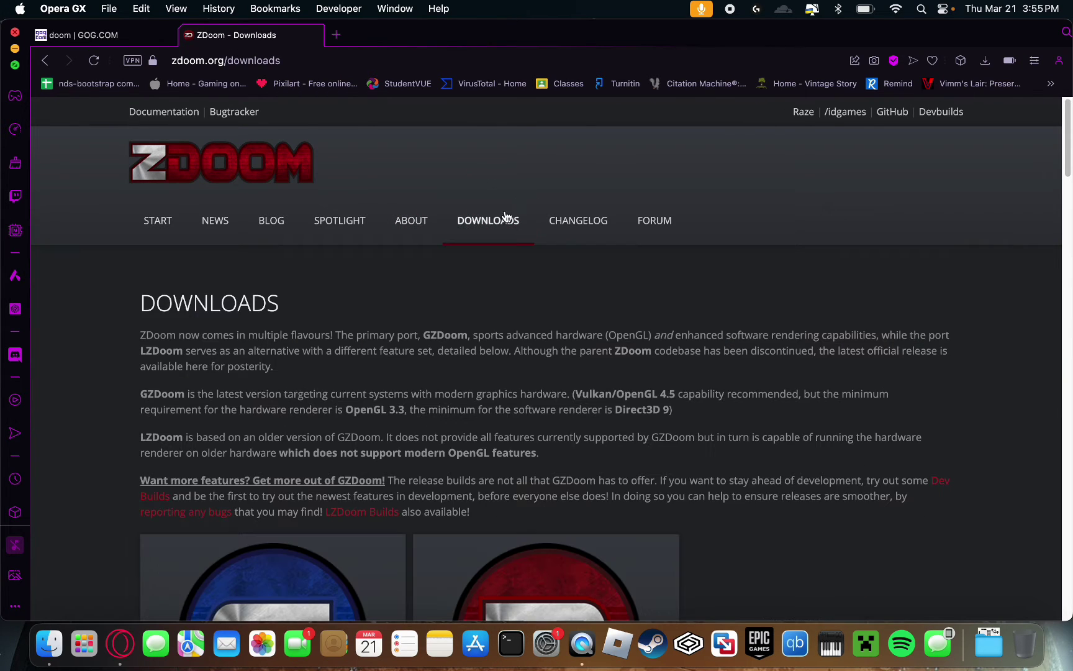
scroll(211, 287, "down", 6)
scroll(343, 221, "up", 1)
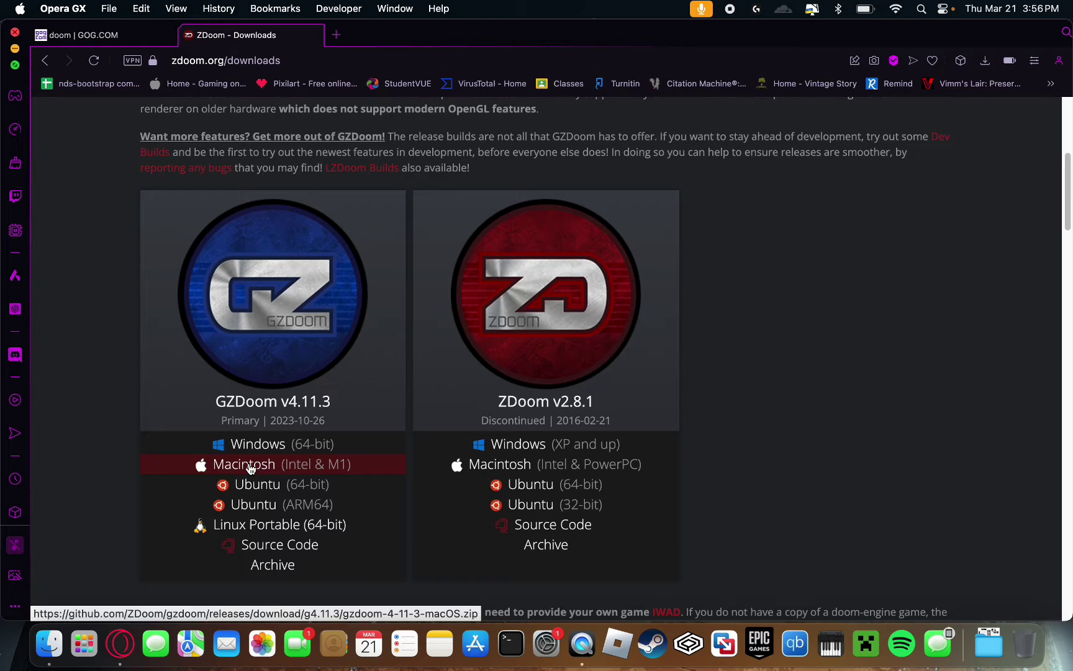
scroll(218, 389, "up", 2)
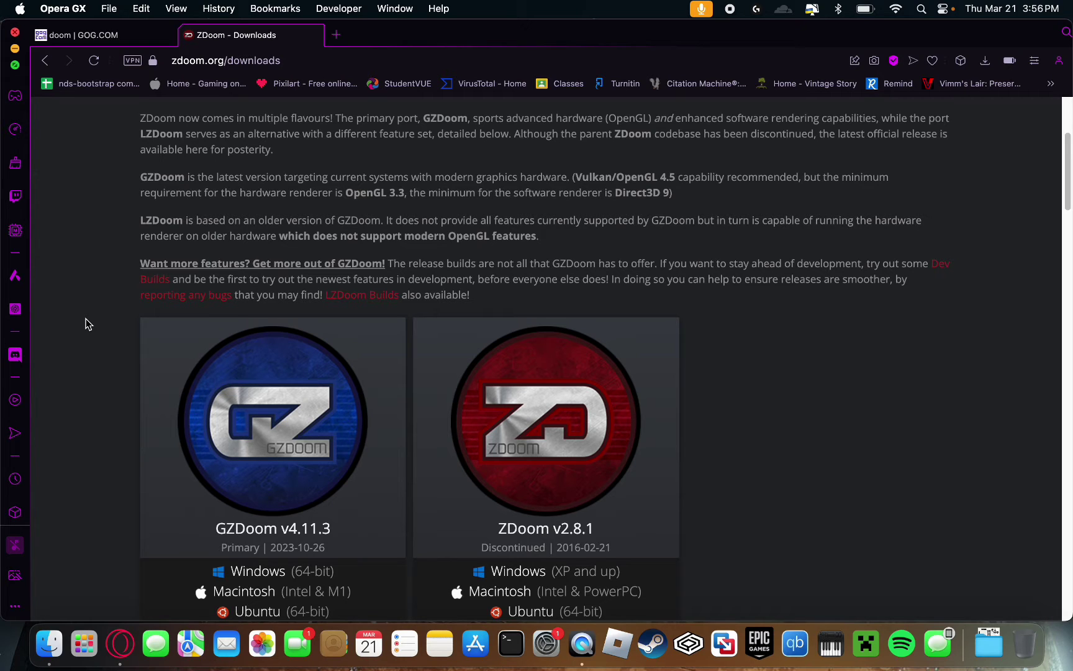
scroll(296, 336, "down", 3)
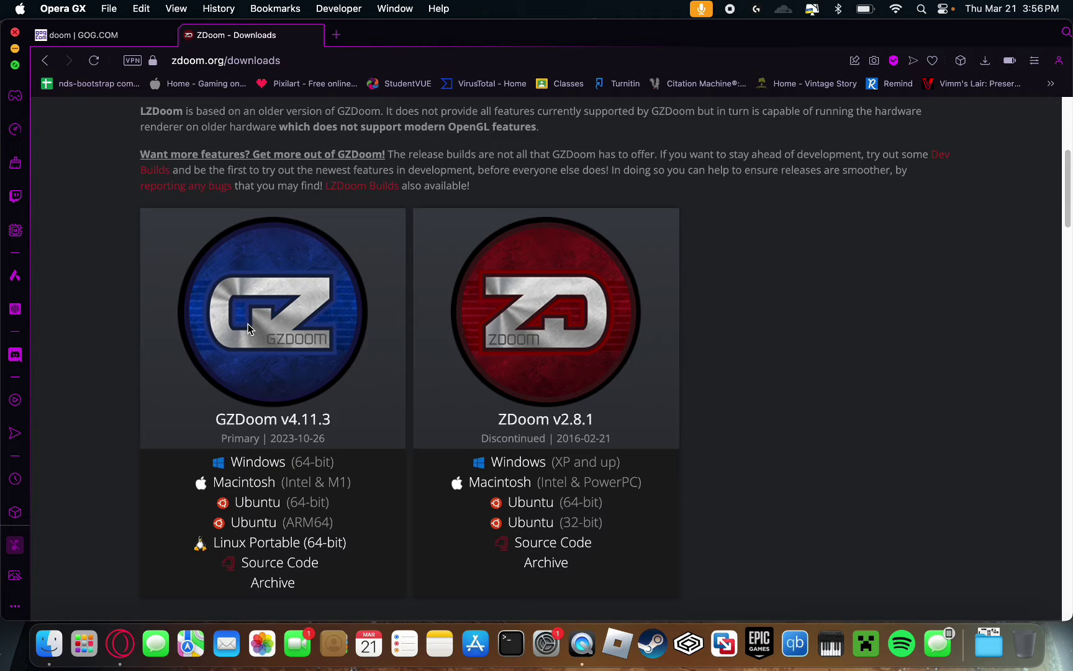
scroll(291, 360, "down", 1)
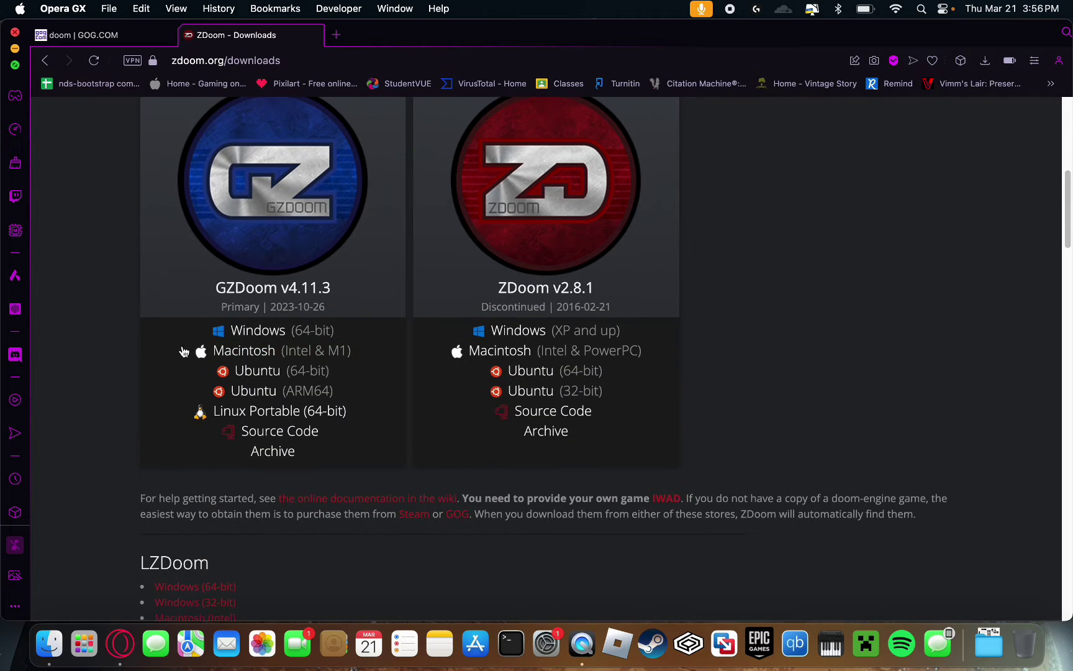
left_click(320, 352)
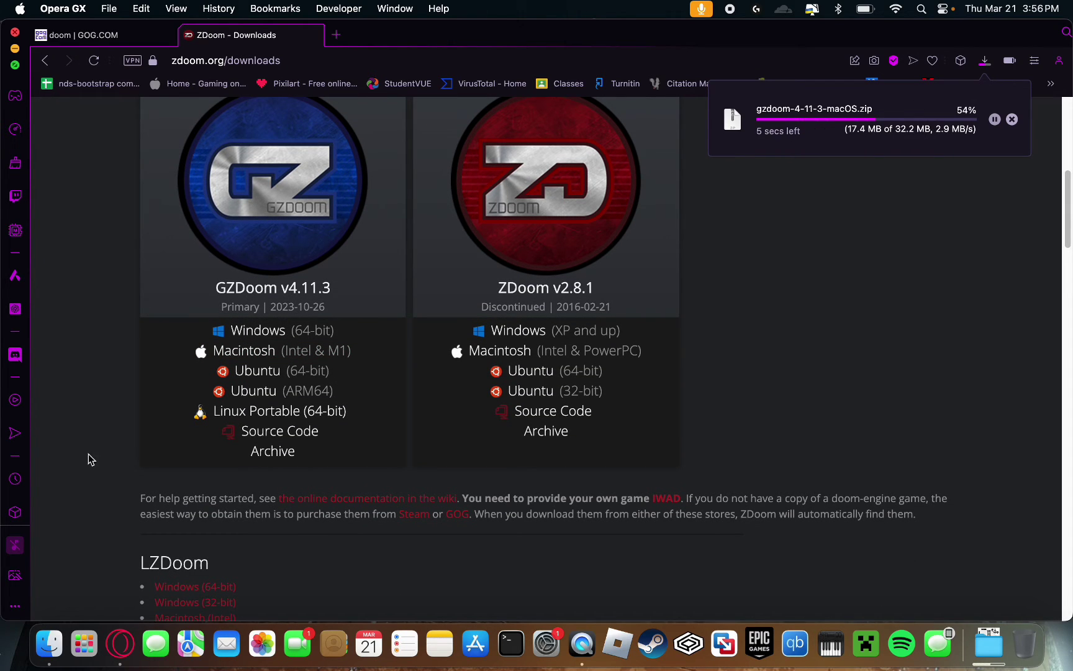
Switch to the GOG store's doom search results and examine the DOOM II and DOOM (1993) listings.
left_click(120, 36)
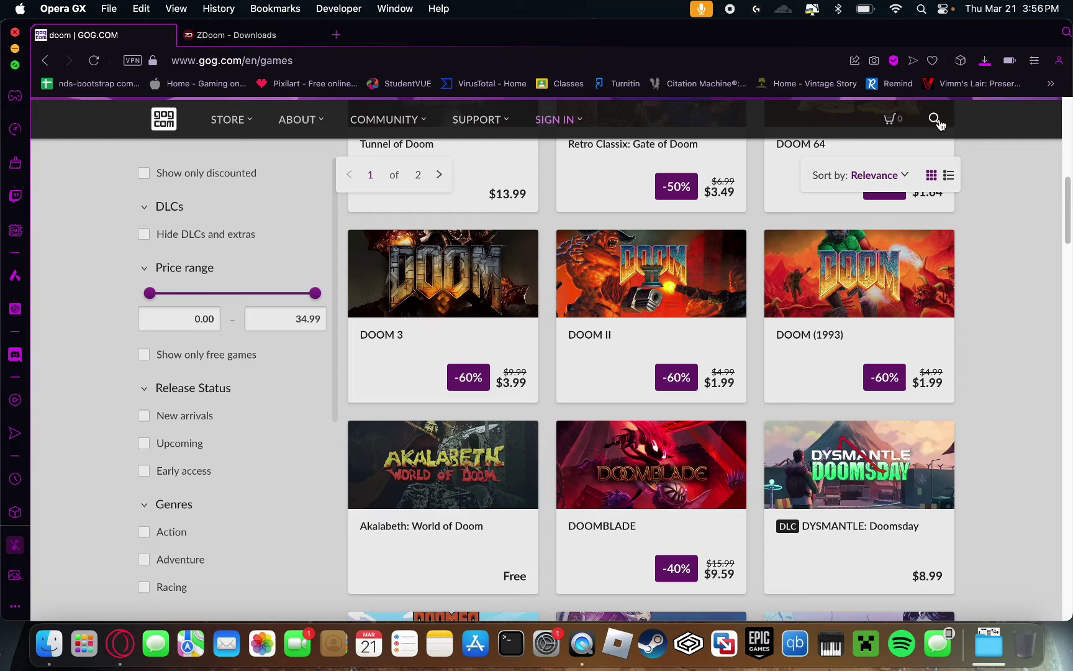
scroll(759, 312, "up", 5)
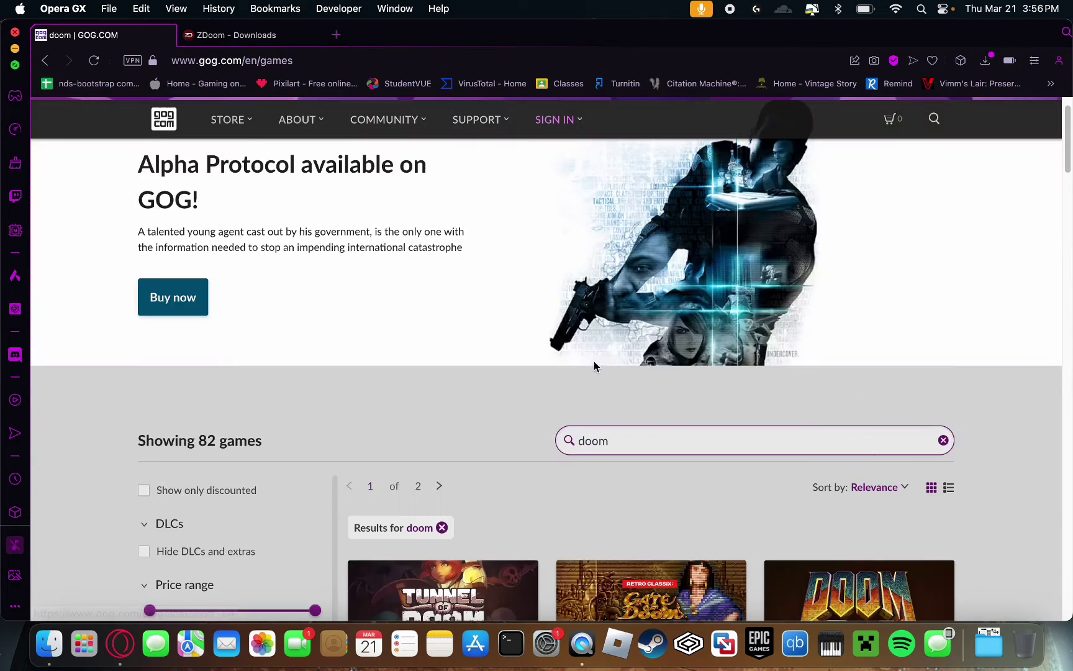
scroll(594, 365, "down", 5)
mouse_move(690, 317)
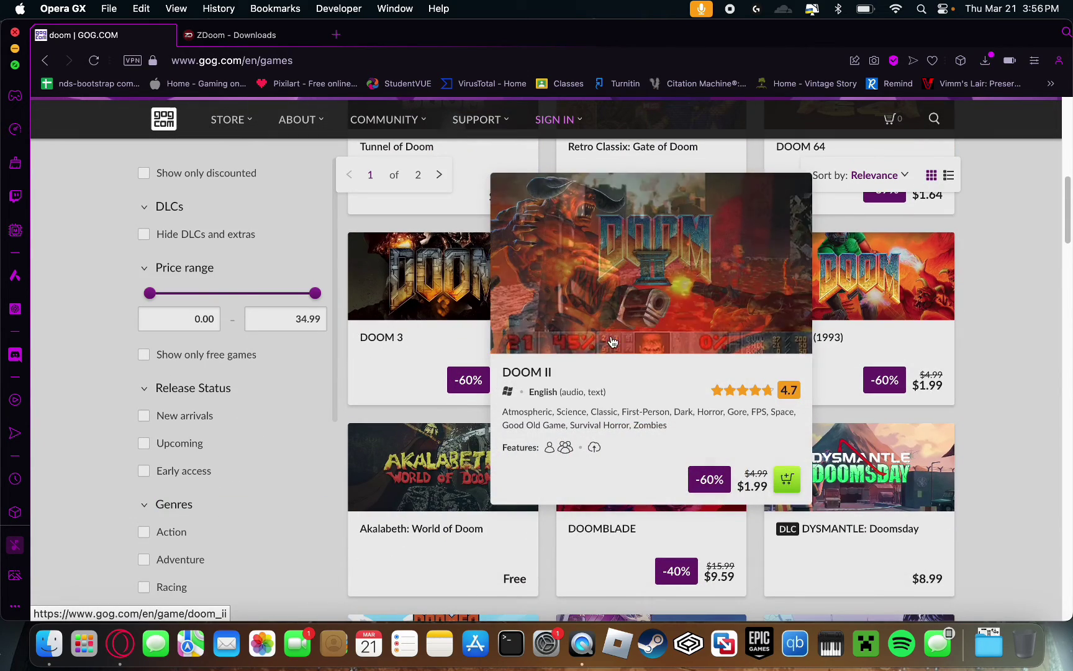
mouse_move(915, 363)
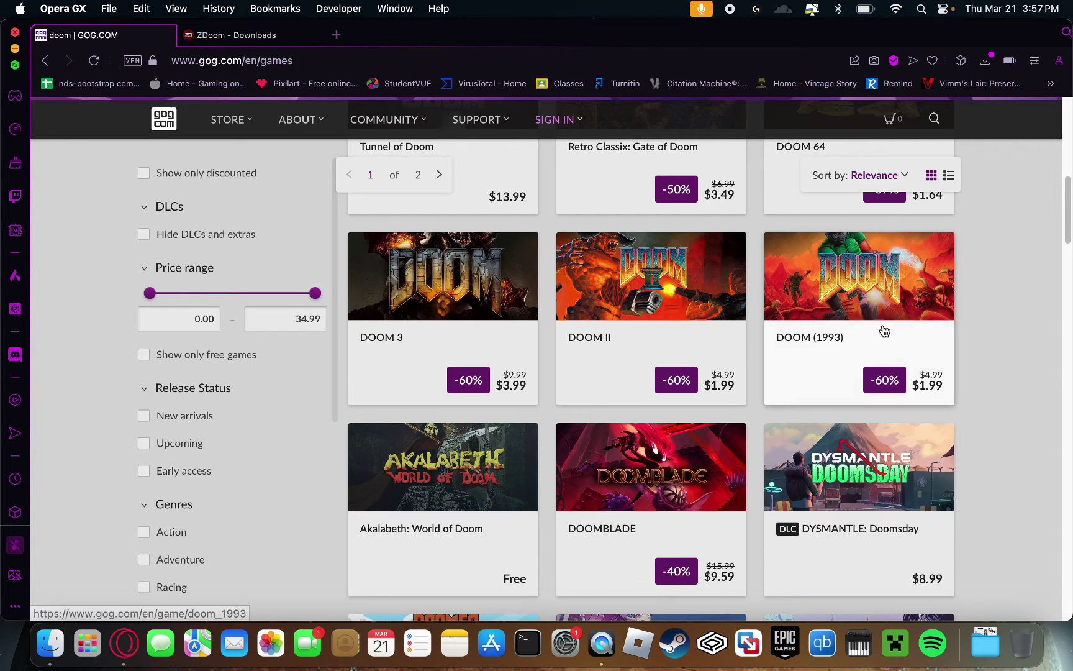
mouse_move(644, 313)
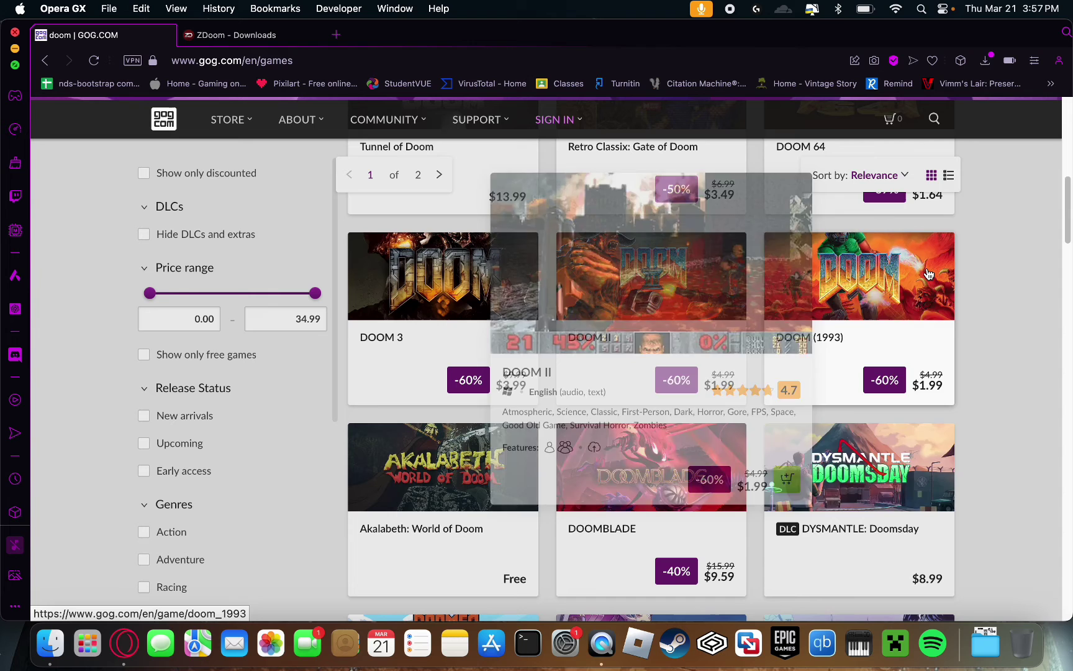
mouse_move(928, 273)
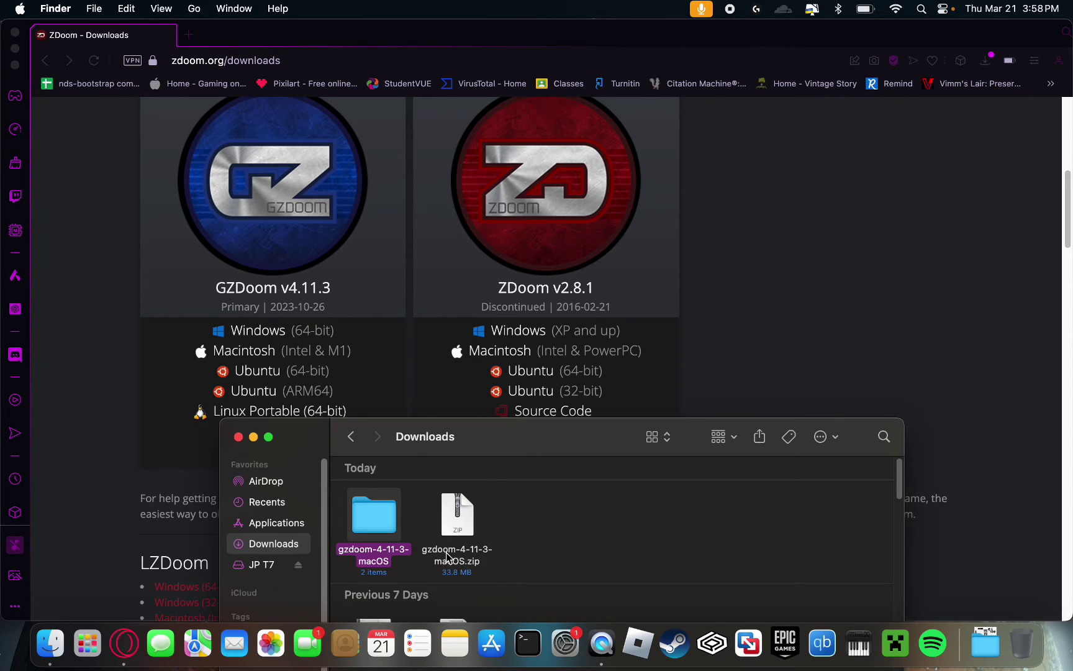
Open the extracted gzdoom-4-11-3-macOS folder and move the GZDoom app into Applications.
double_click(379, 519)
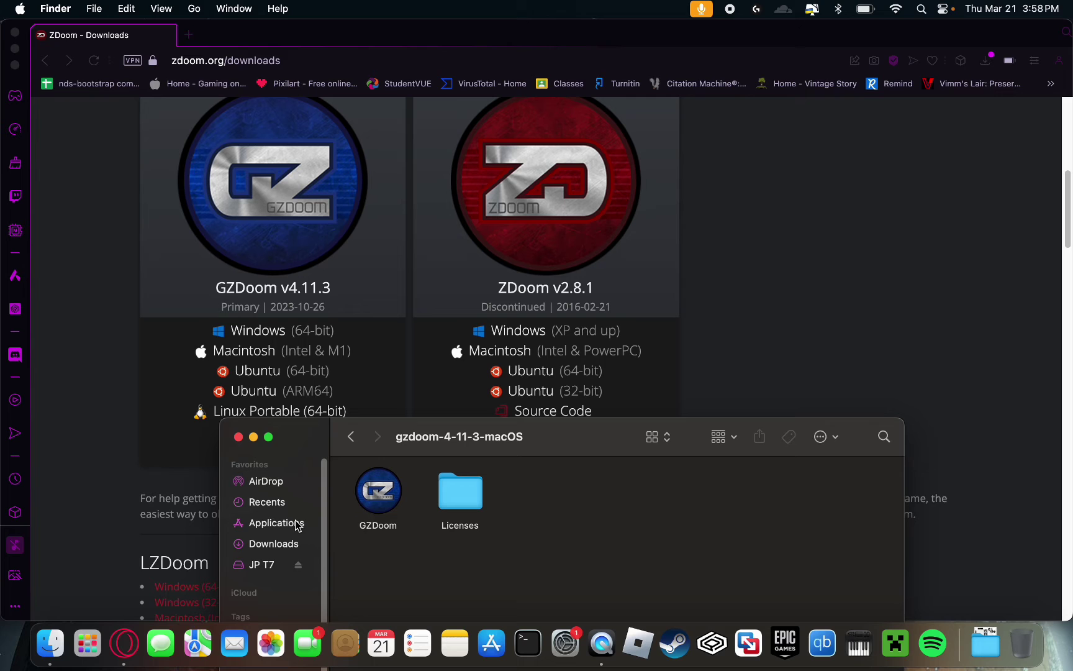
left_click_drag(378, 493, 270, 526)
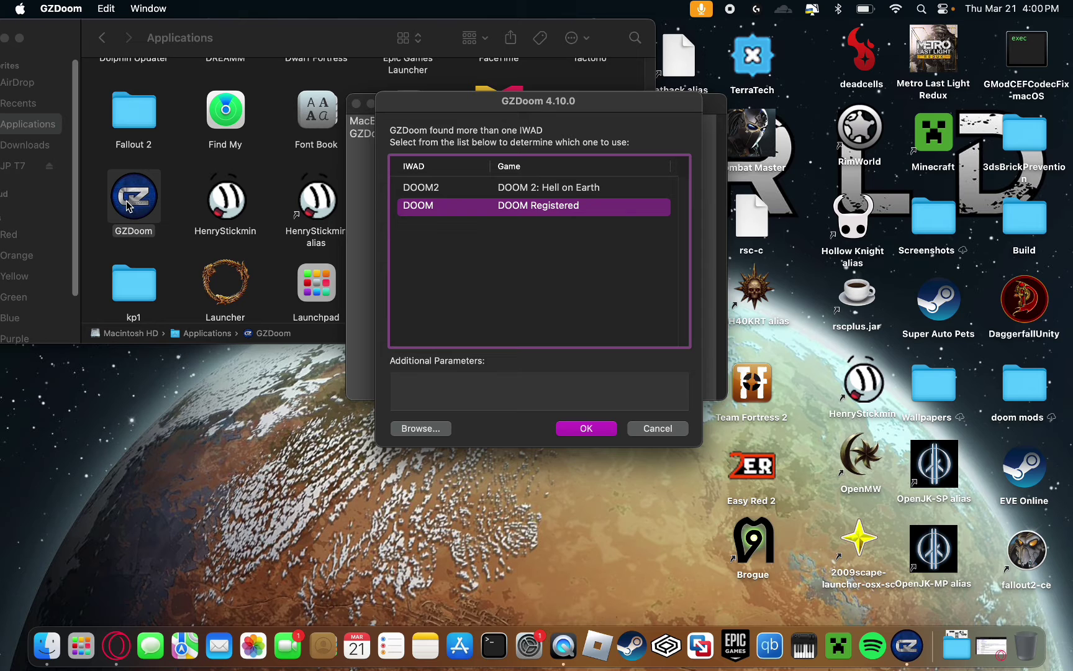
Examine the DOOM2 and DOOM entries in GZDoom's IWAD selection list.
left_click_drag(455, 103, 451, 148)
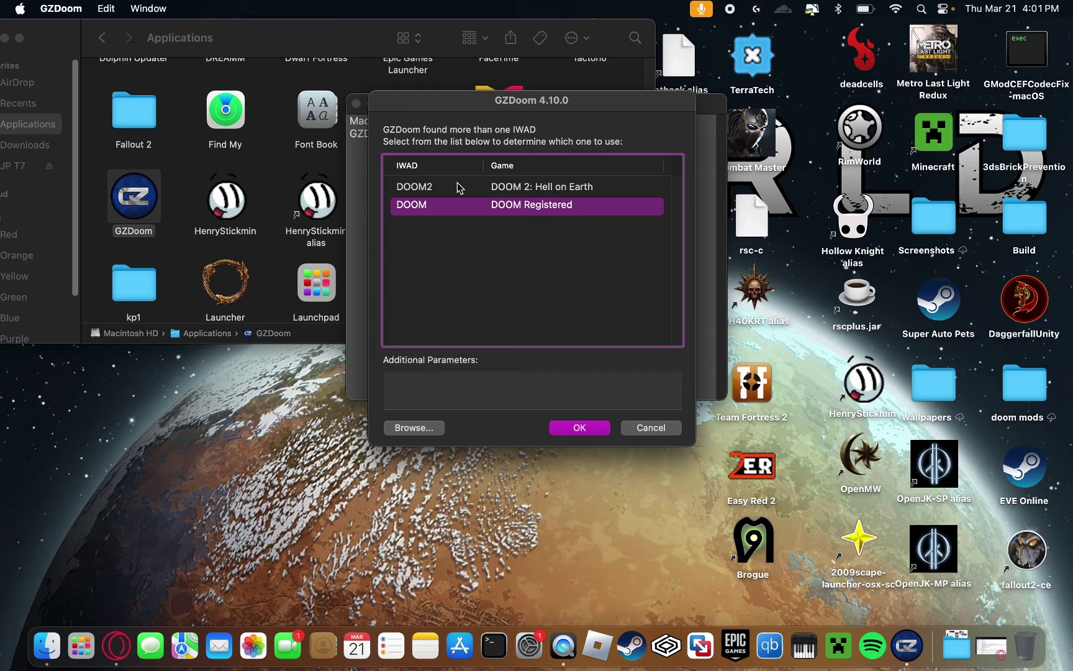
left_click(453, 186)
left_click(471, 204)
left_click(479, 185)
left_click(484, 208)
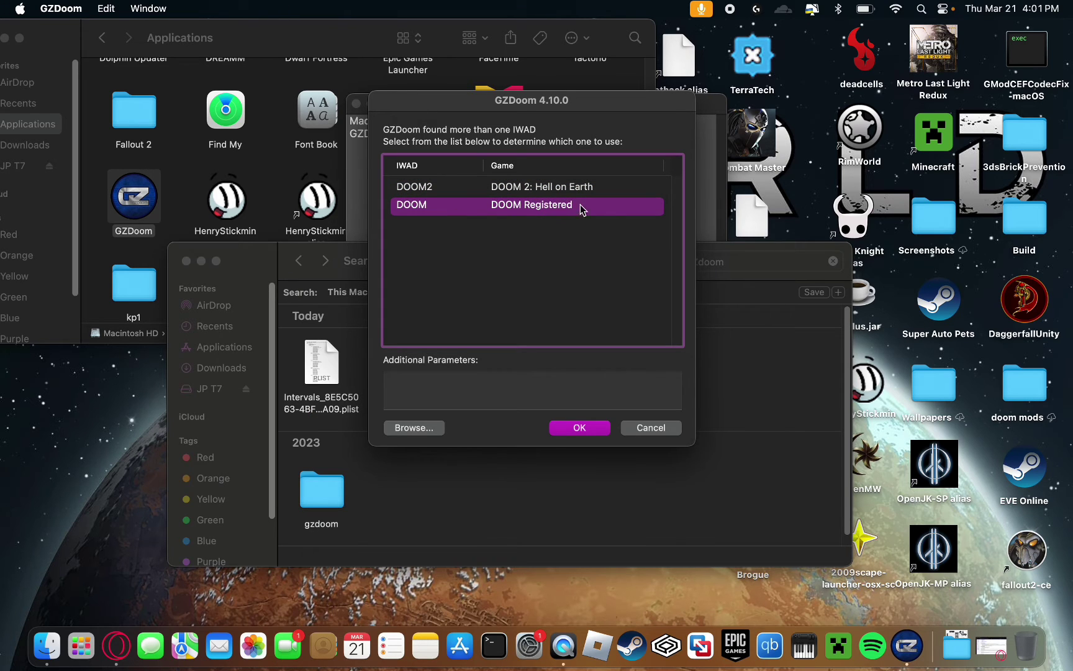
Switch to Finder and open the Application Support folder inside the user's hidden Library folder.
left_click(759, 274)
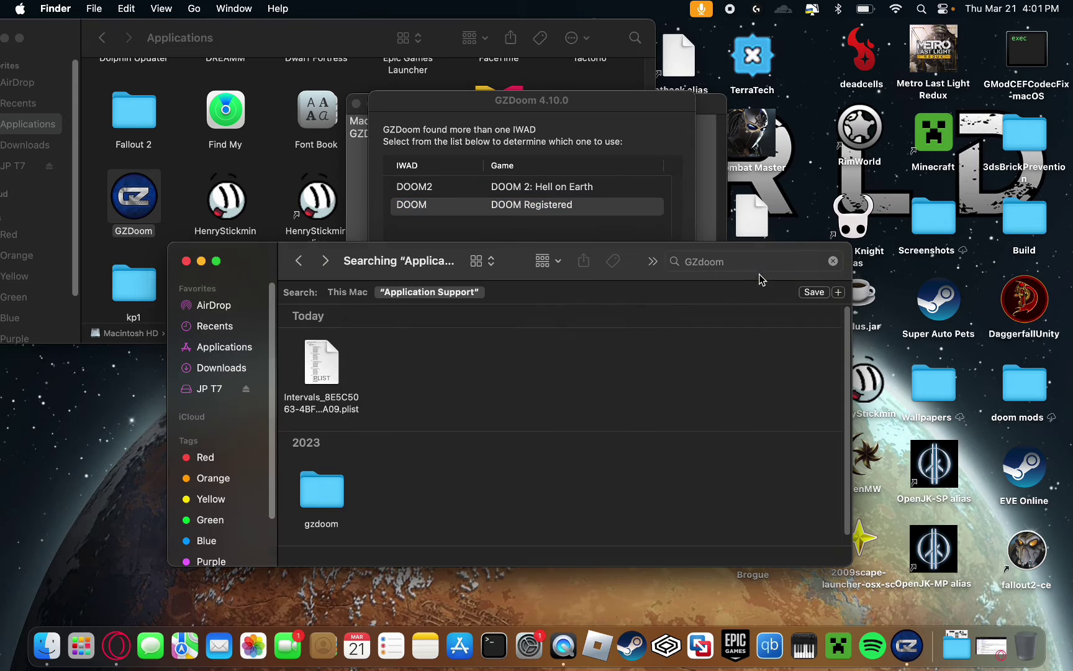
left_click(207, 7)
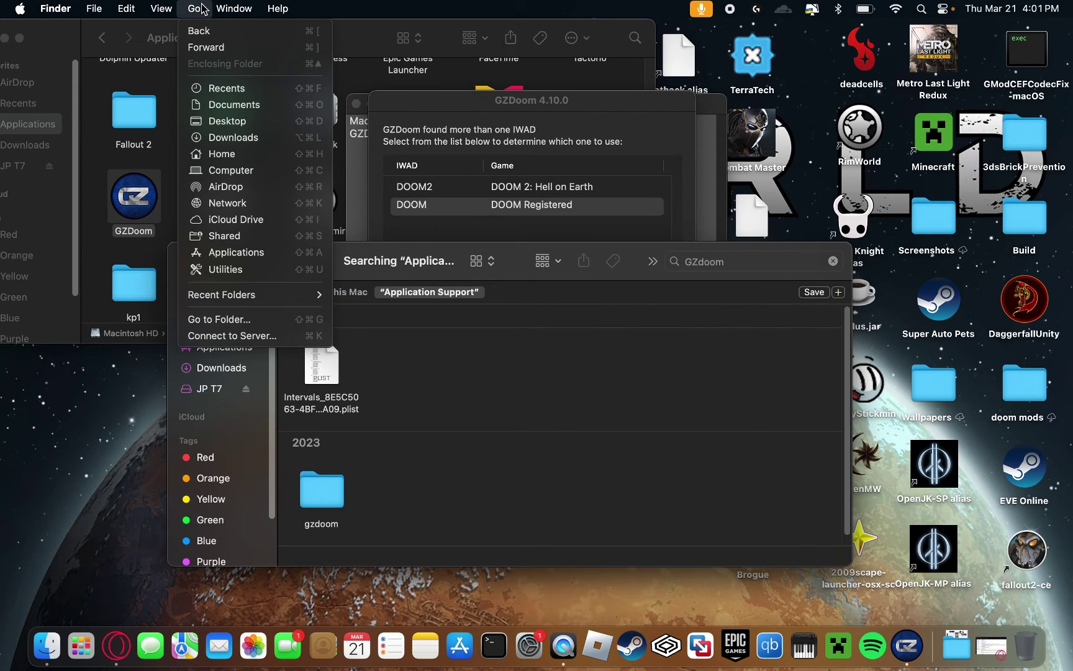
key("alt")
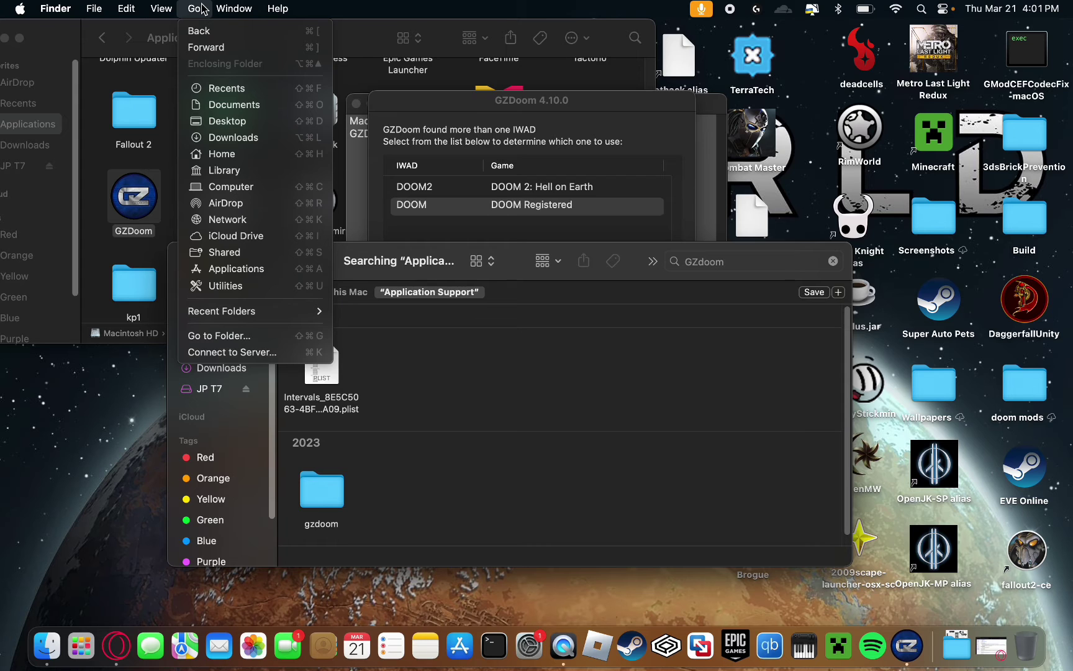
left_click(256, 172)
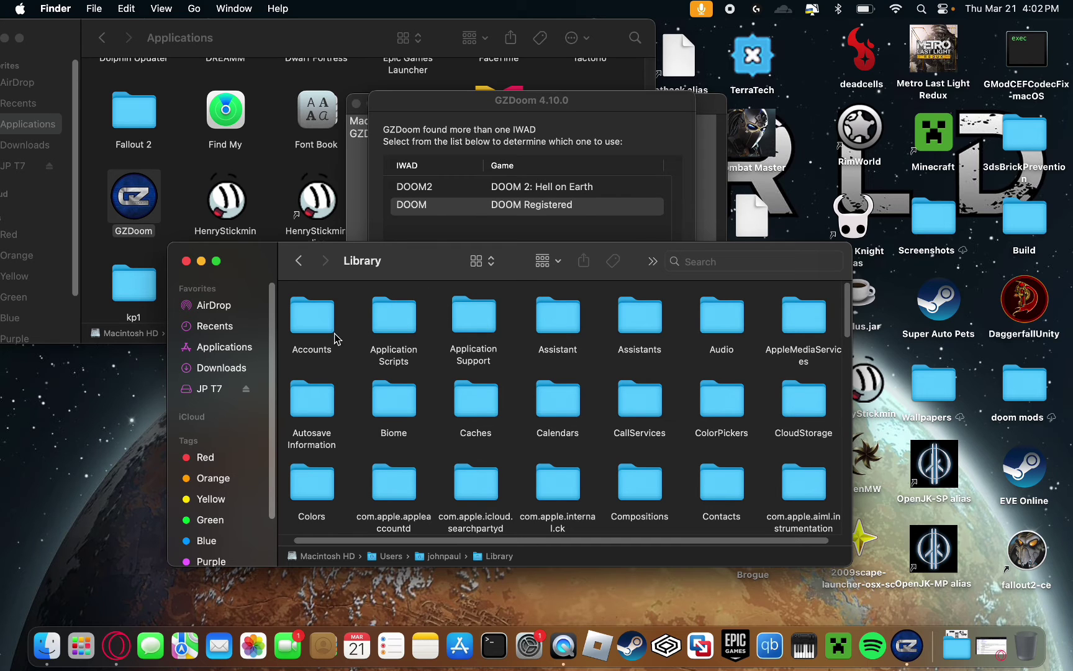
double_click(479, 317)
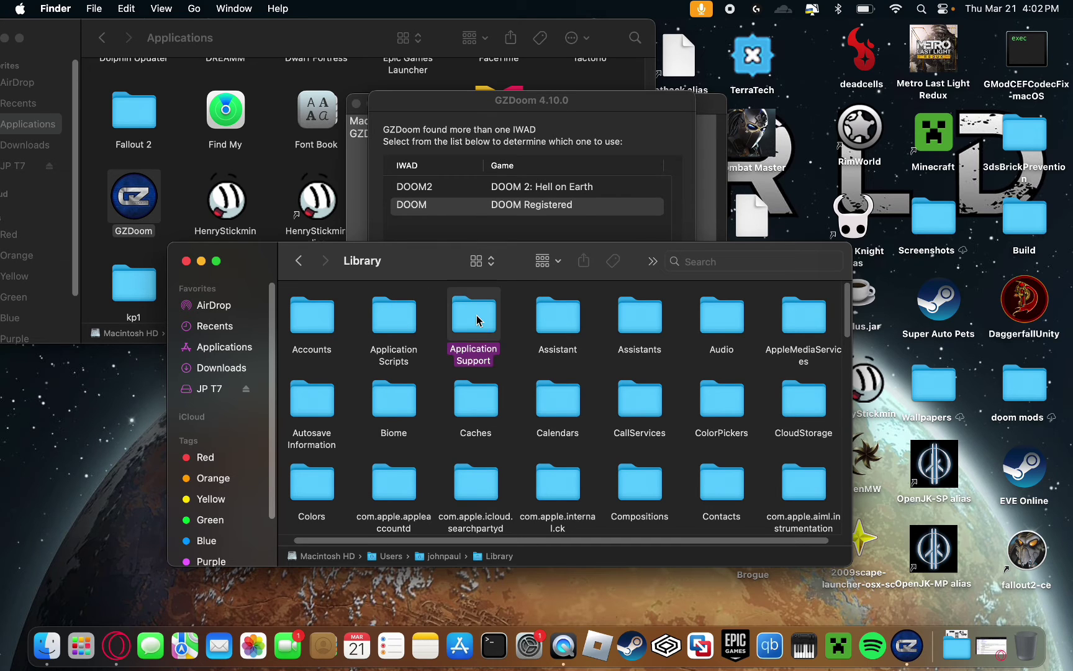
Search for GZDOOM within Application Support only and open the gzdoom folder.
left_click(751, 262)
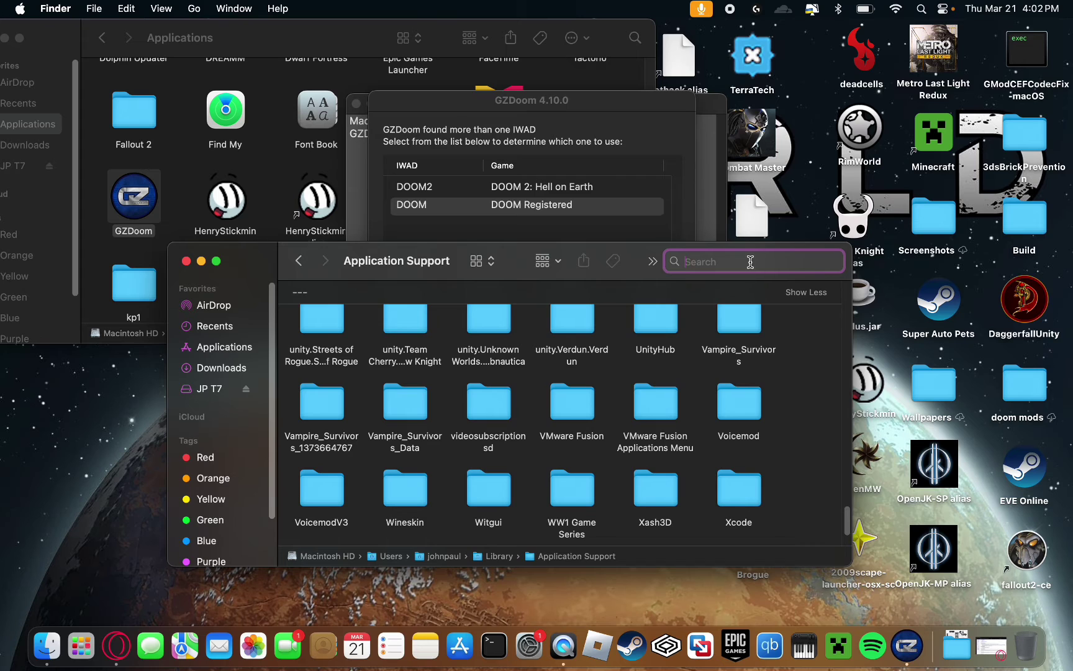
type("GZDOOm")
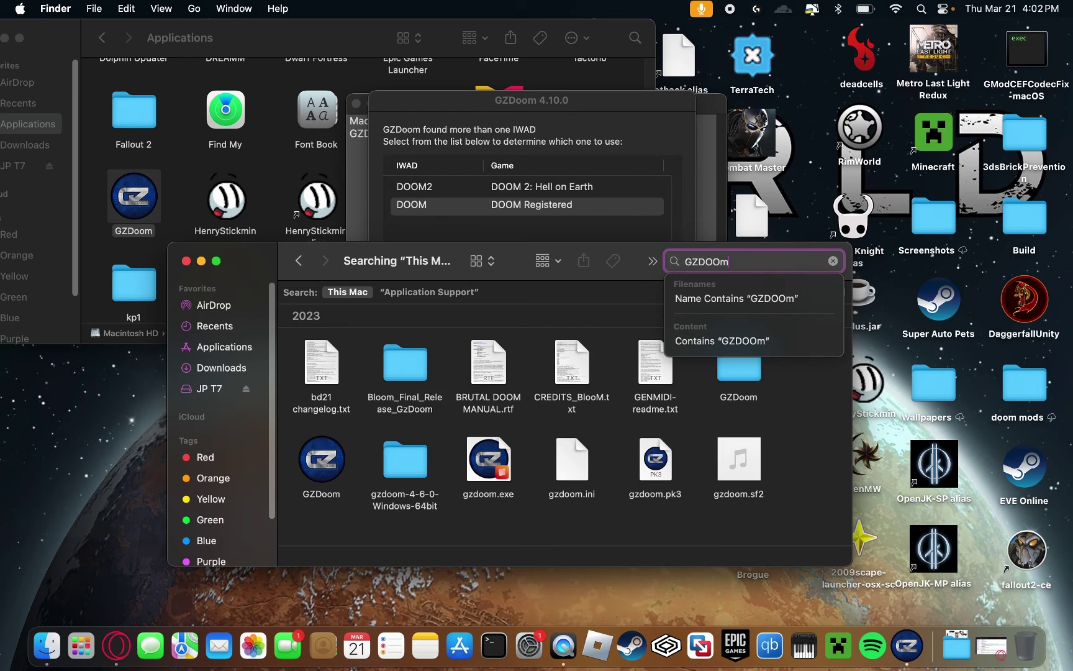
key("BackSpace")
type("M")
key("Return")
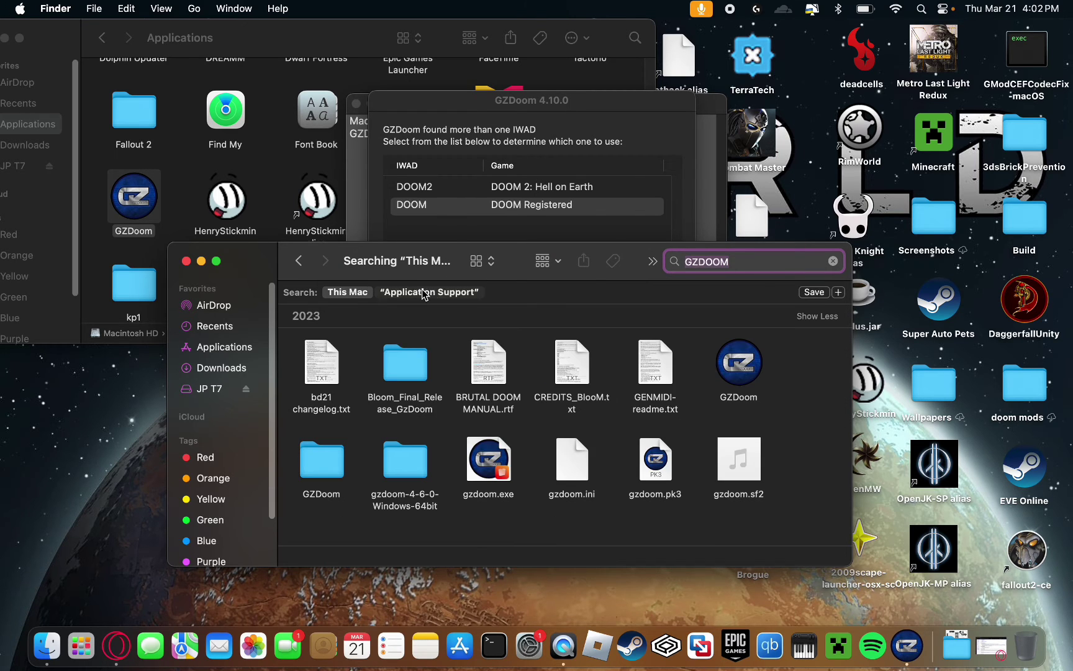
left_click(425, 293)
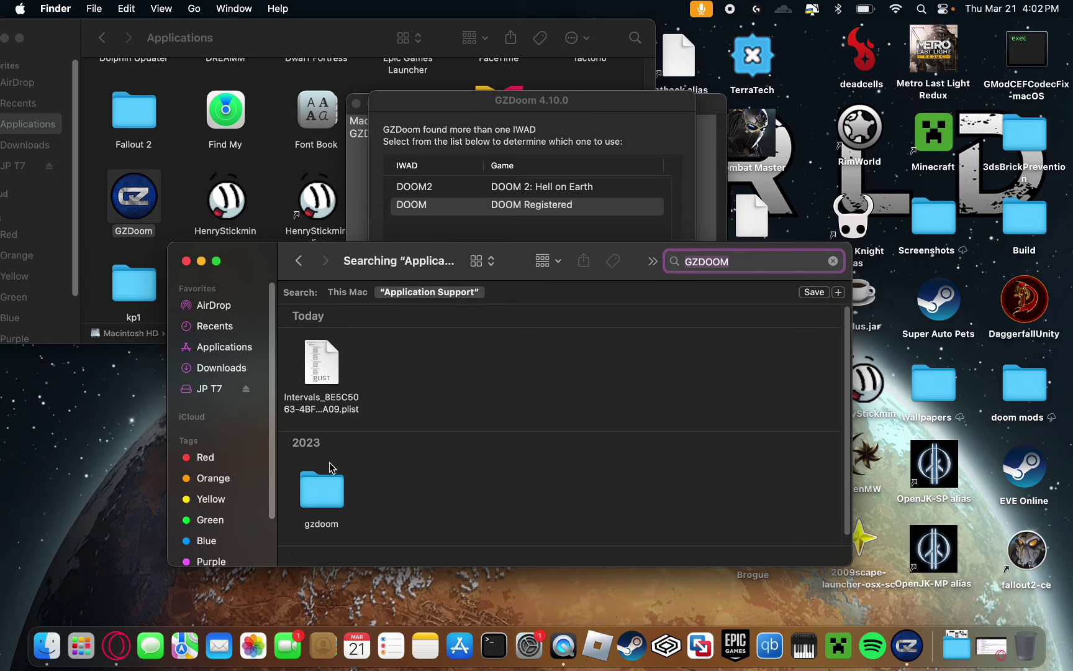
scroll(359, 488, "down", 1)
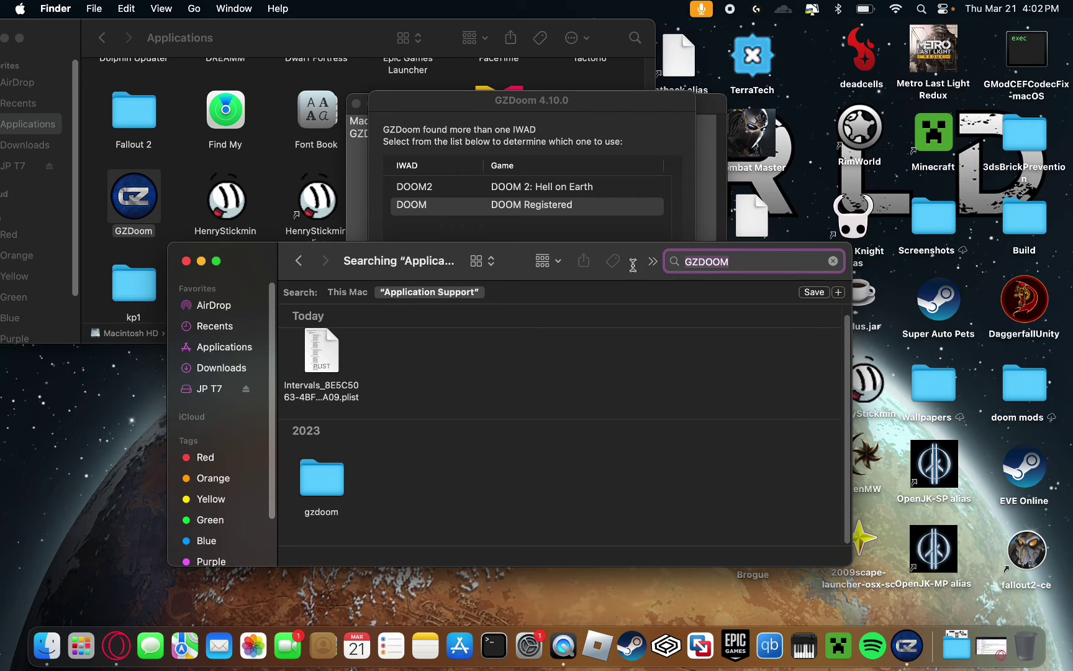
double_click(328, 482)
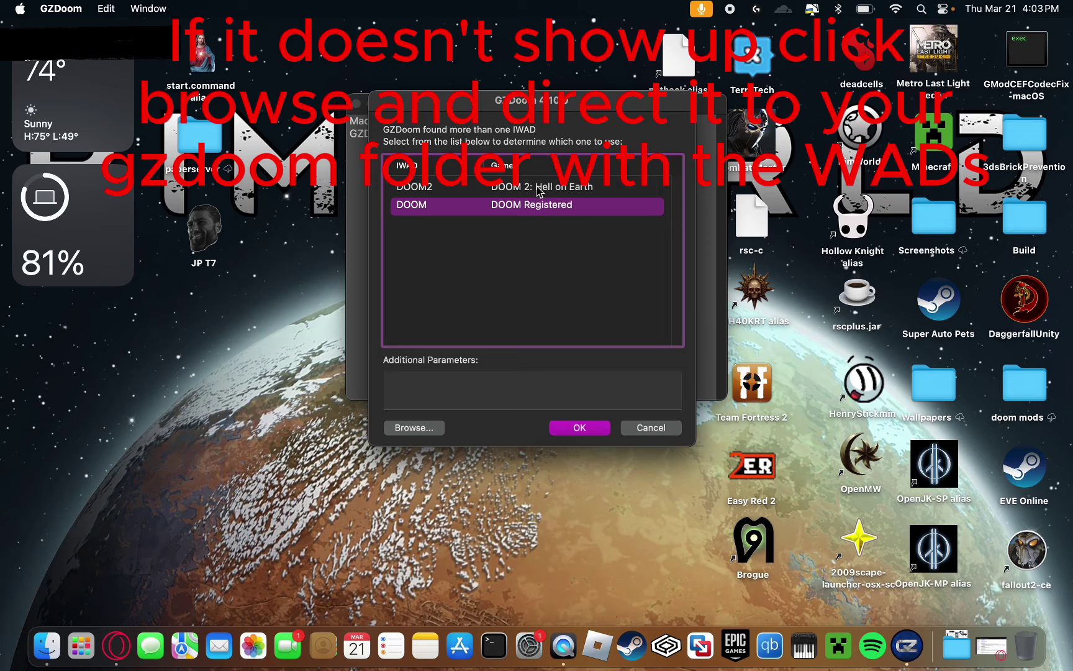
Select DOOM 2: Hell on Earth as the IWAD in GZDoom and launch it.
left_click(546, 189)
left_click(544, 205)
left_click(572, 189)
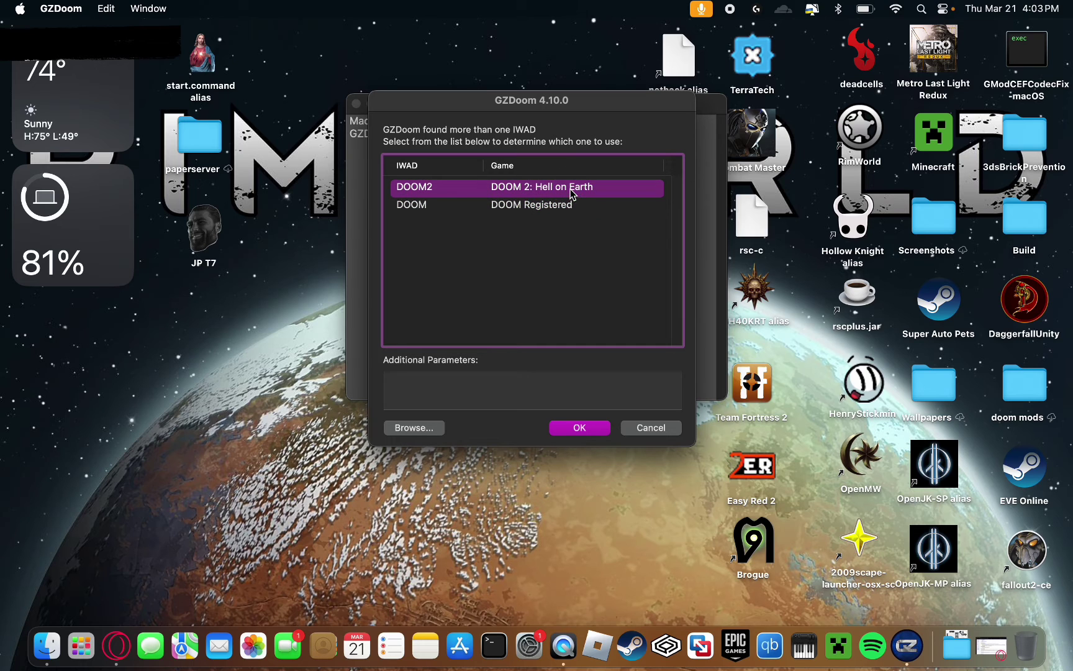
left_click(579, 427)
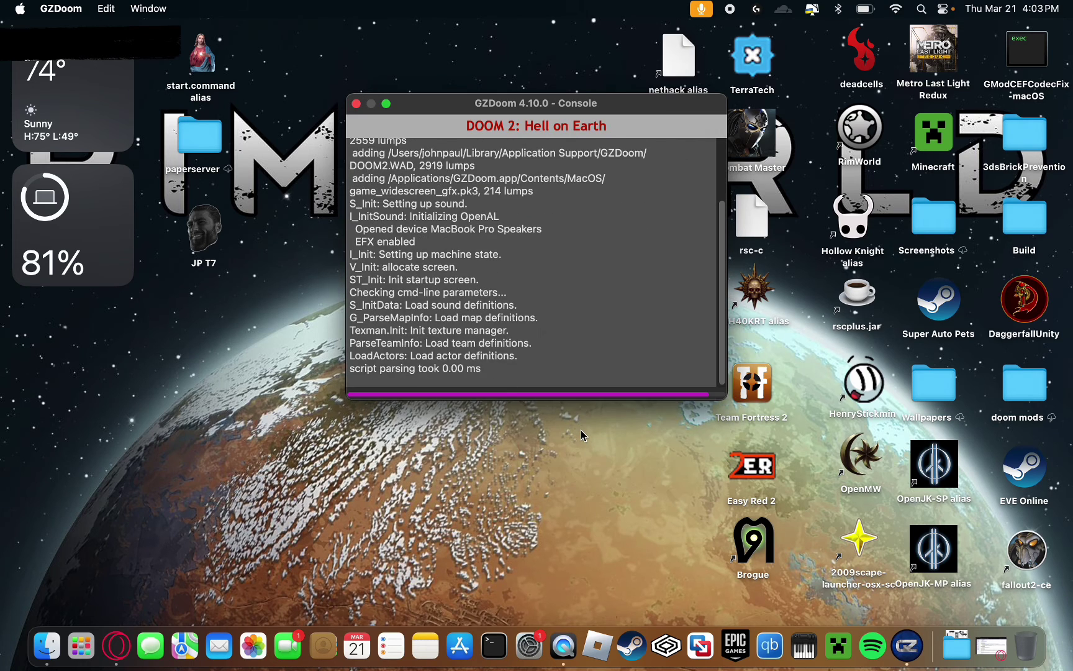
Bring up the DOOM II main menu, move down to Save Game, and quit GZDoom.
key("Escape")
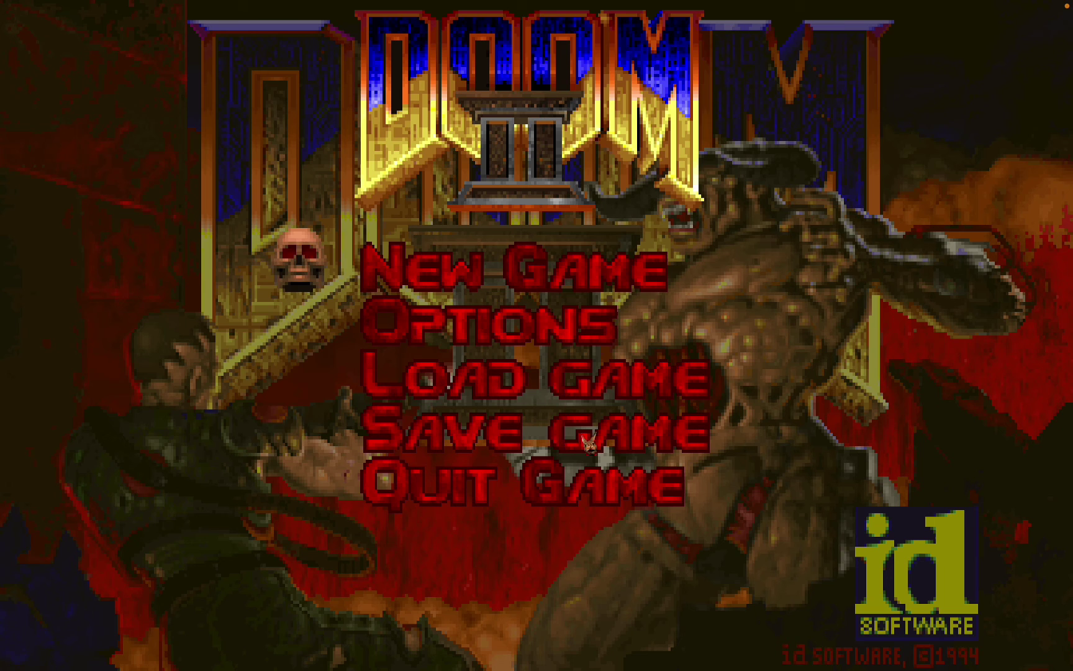
key("Down")
key("Down")
key("Down")
key("super+q")
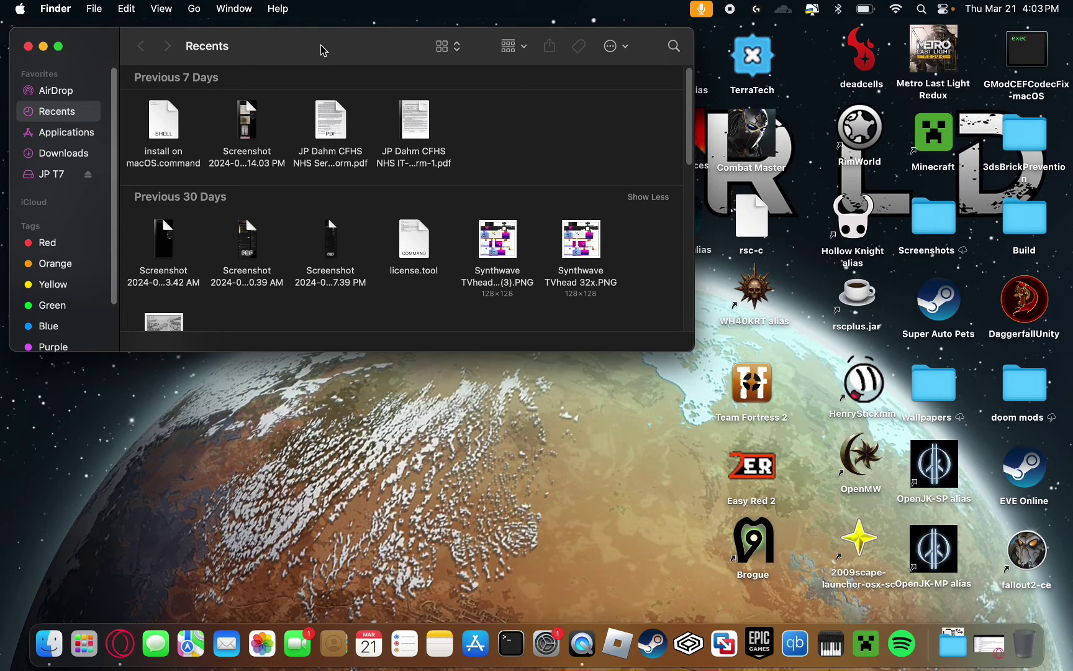